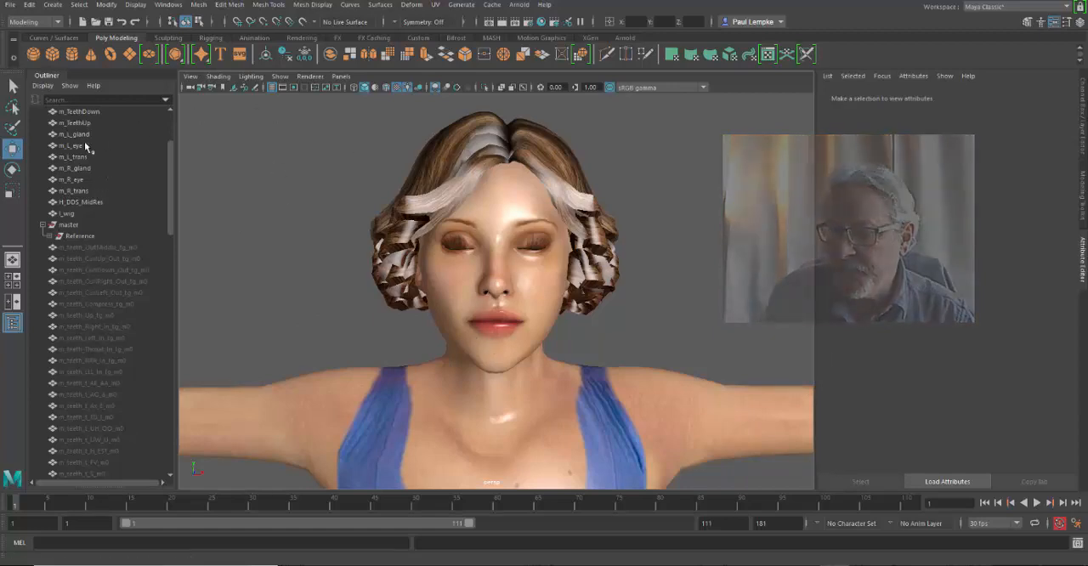
# Step: Examine the character's separate meshes, from the m_TeethDown lower teeth to the H_DDS_MidRes head and body mesh
pyautogui.click(78, 111)
pyautogui.scroll(-10, 102, 247)
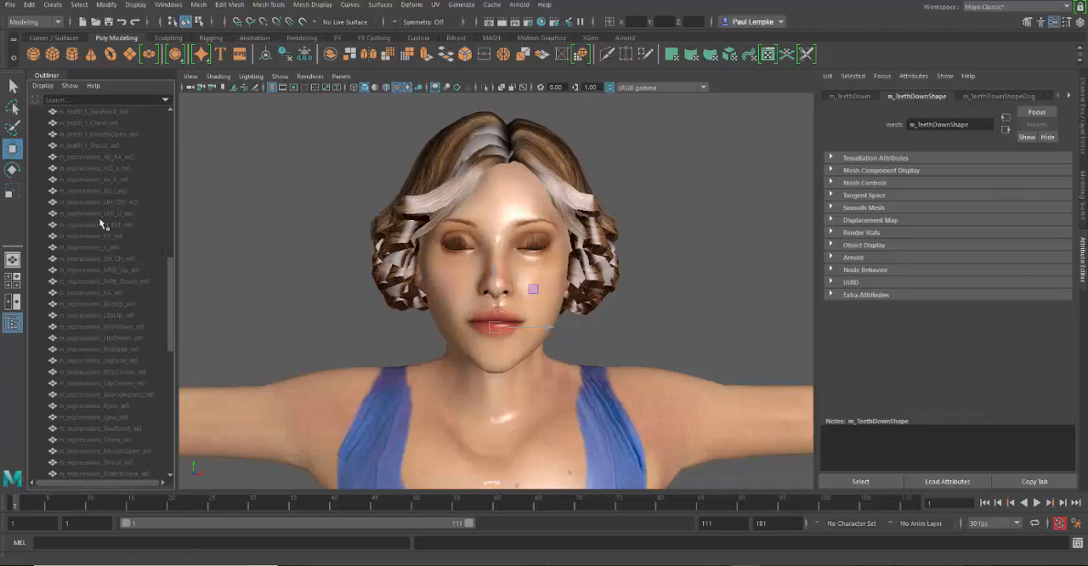
pyautogui.moveTo(170, 292); pyautogui.dragTo(192, 115)
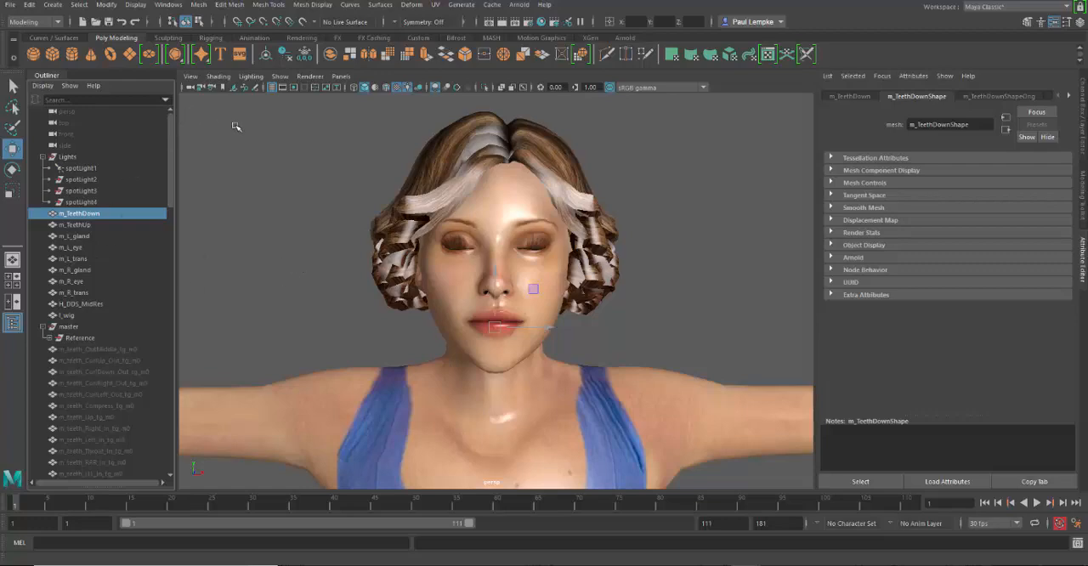
pyautogui.click(500, 198)
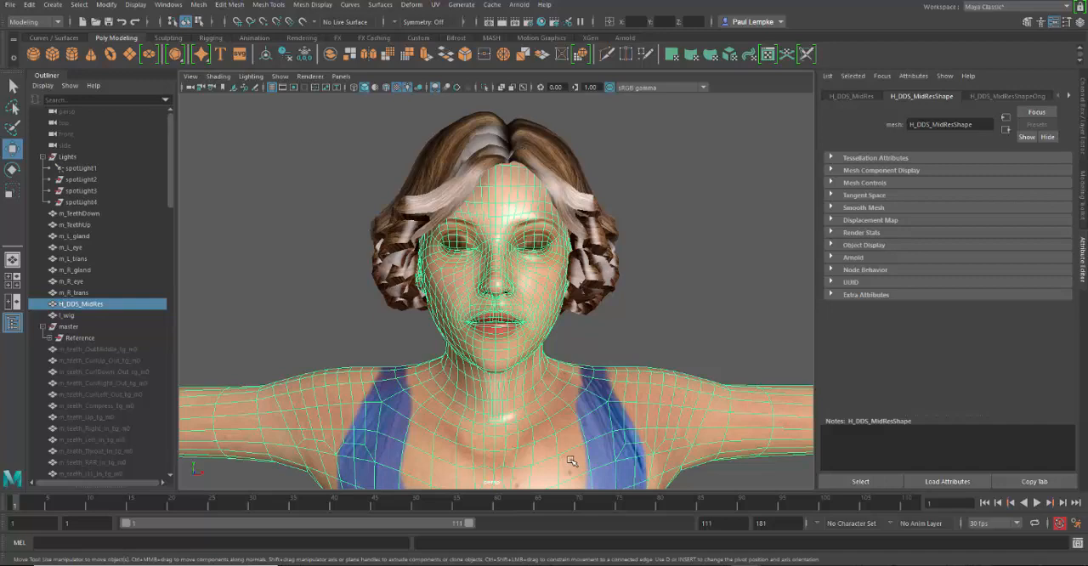
pyautogui.click(670, 206)
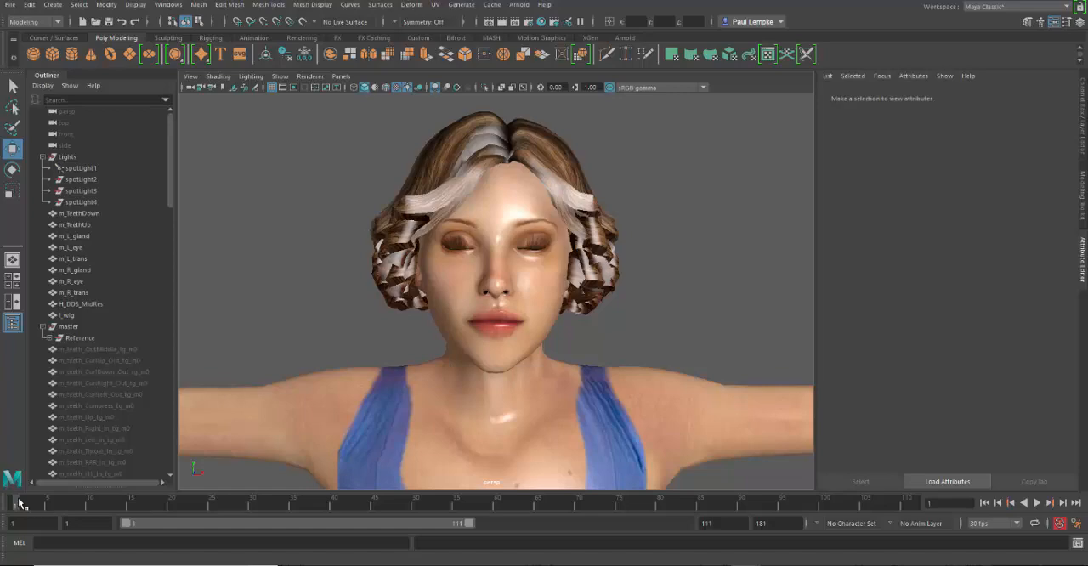
# Step: Scrub the facial animation to frame 24 and inspect the m_TeethDown mesh inside the open mouth
pyautogui.moveTo(20, 503); pyautogui.dragTo(206, 506)
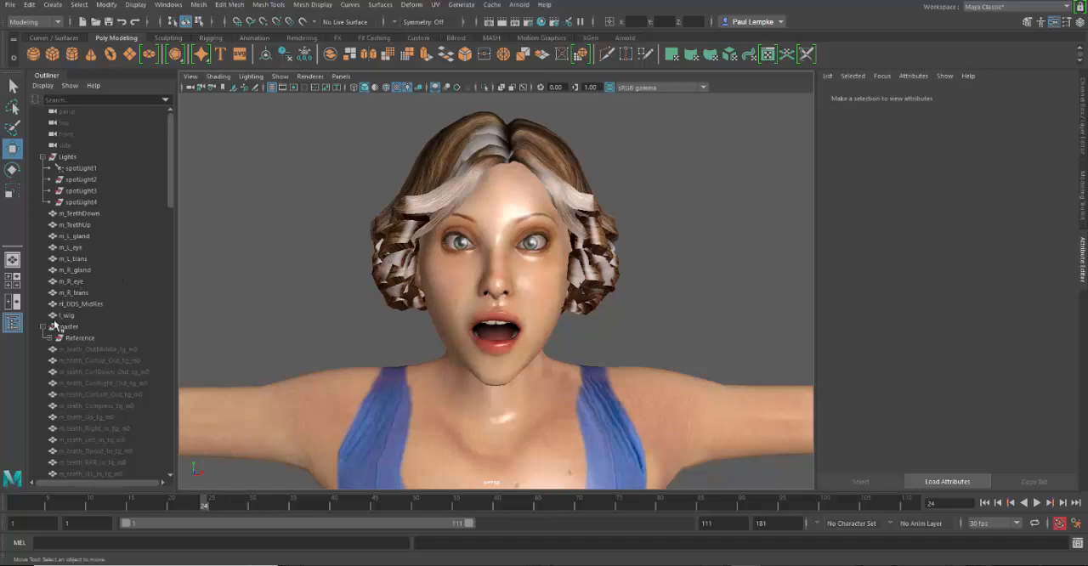
pyautogui.click(78, 213)
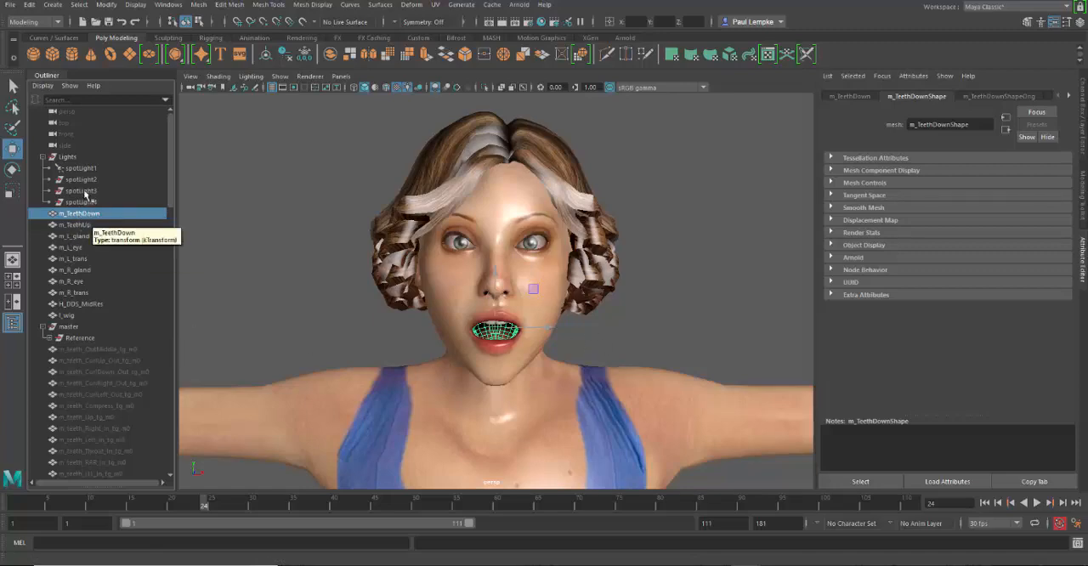
pyautogui.click(282, 164)
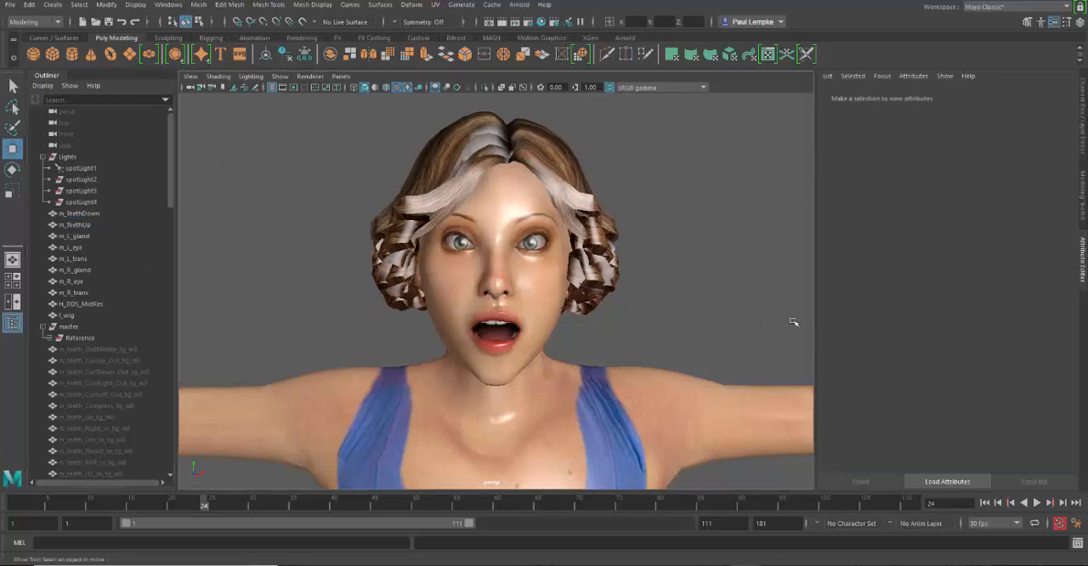
# Step: Open the m_expressions blend shape of the H_DDS_MidRes mesh and go through its weights down to the Kiss expression
pyautogui.click(486, 201)
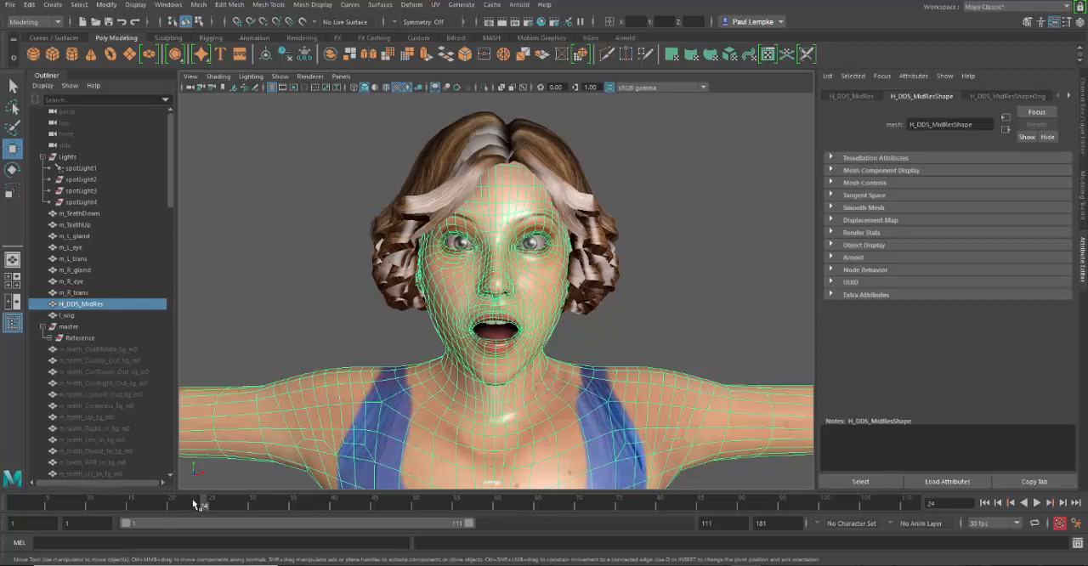
pyautogui.moveTo(199, 503)
pyautogui.mouseDown()
pyautogui.moveTo(5, 497)
pyautogui.moveTo(203, 503)
pyautogui.mouseUp()
pyautogui.click(1068, 100)
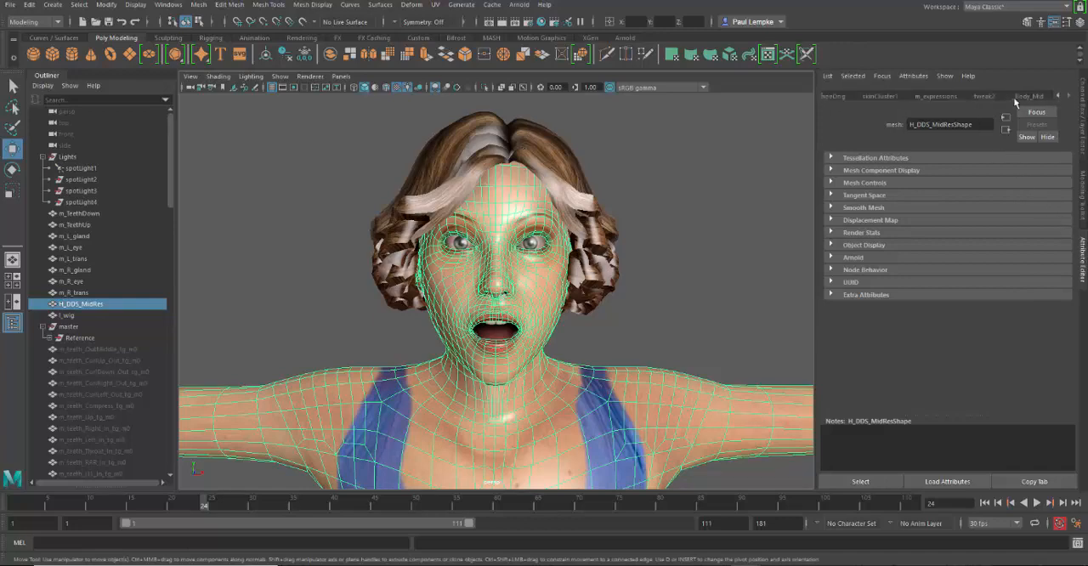
pyautogui.click(940, 96)
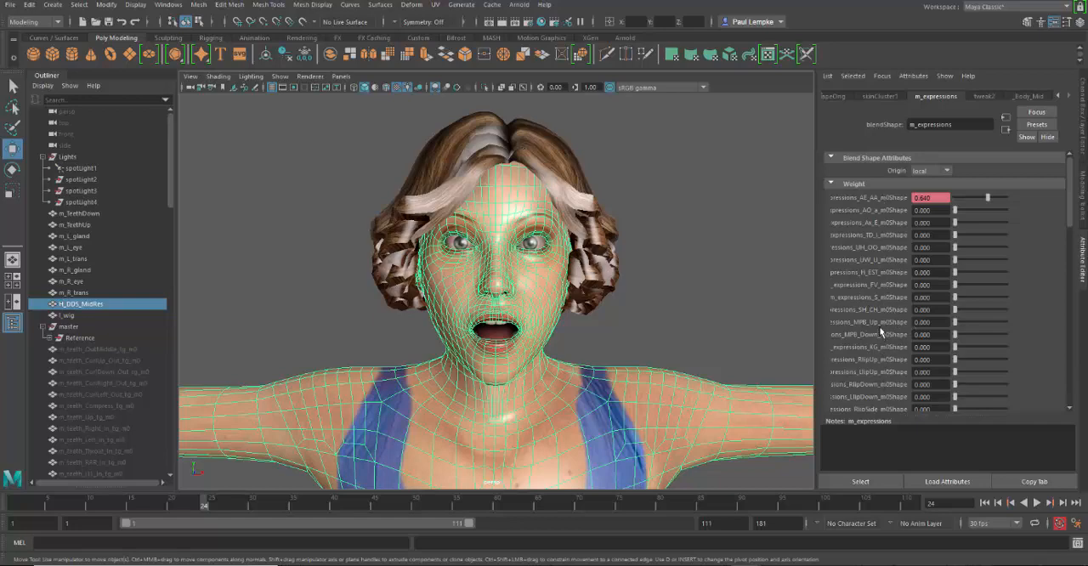
pyautogui.scroll(-4, 883, 331)
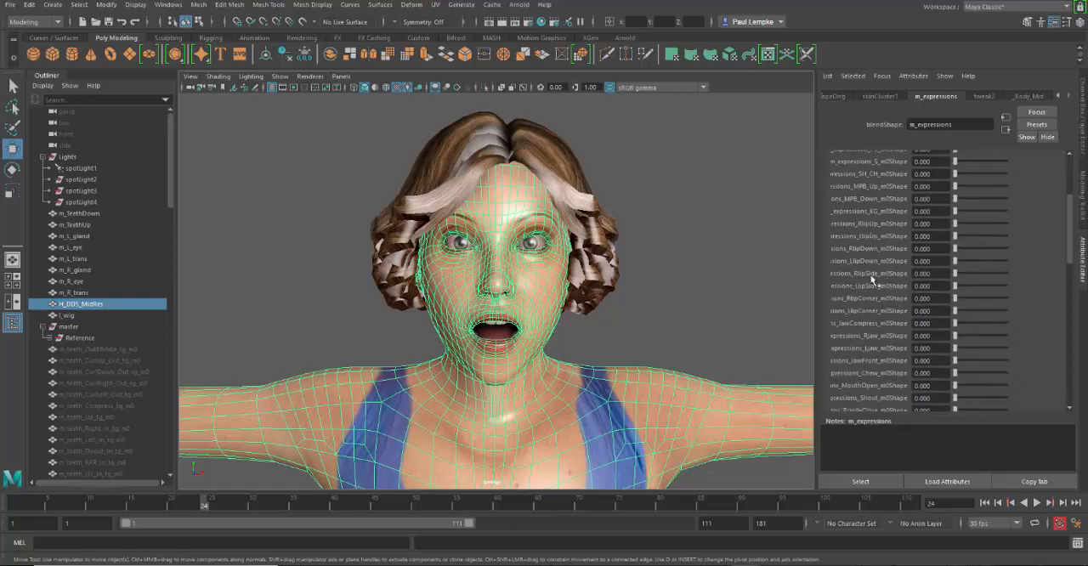
pyautogui.scroll(-5, 874, 315)
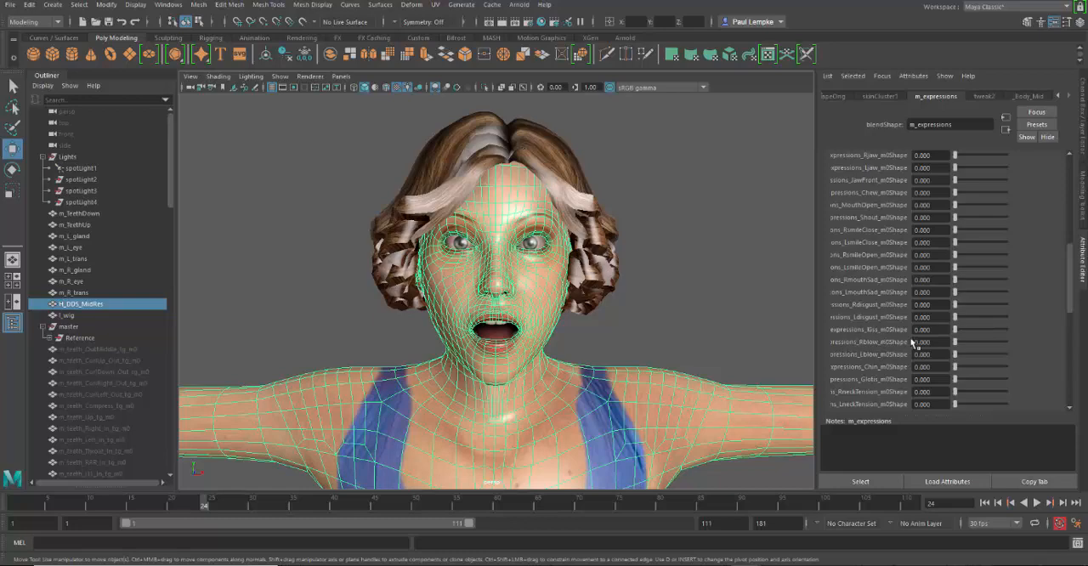
# Step: Set keys at frame 24 for the m_expressions Kiss weight at 0 and the AE_AA weight at 0.640
pyautogui.moveTo(955, 331); pyautogui.dragTo(933, 341)
pyautogui.rightClick(936, 335)
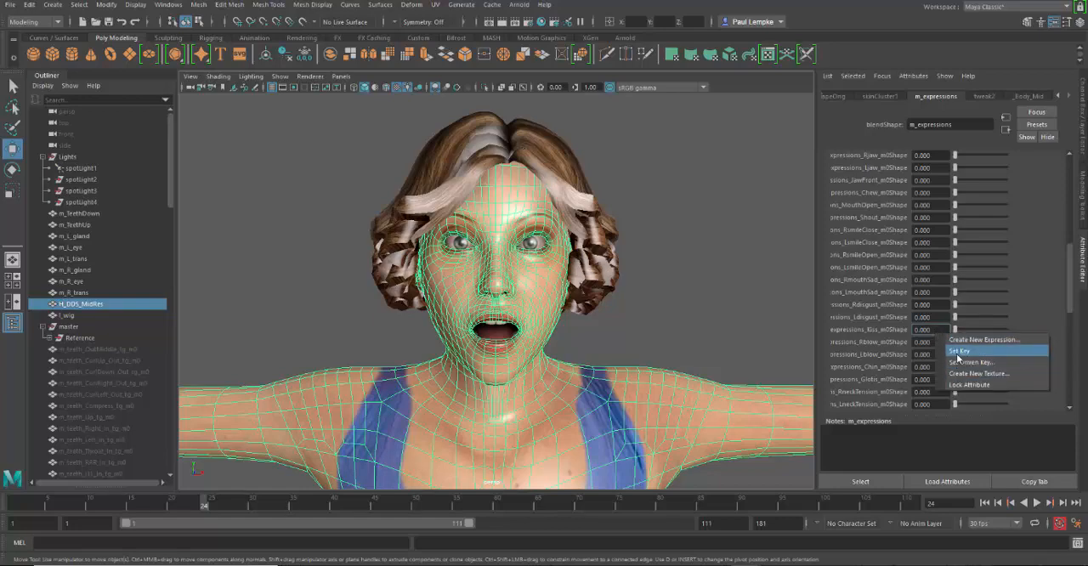
pyautogui.click(958, 351)
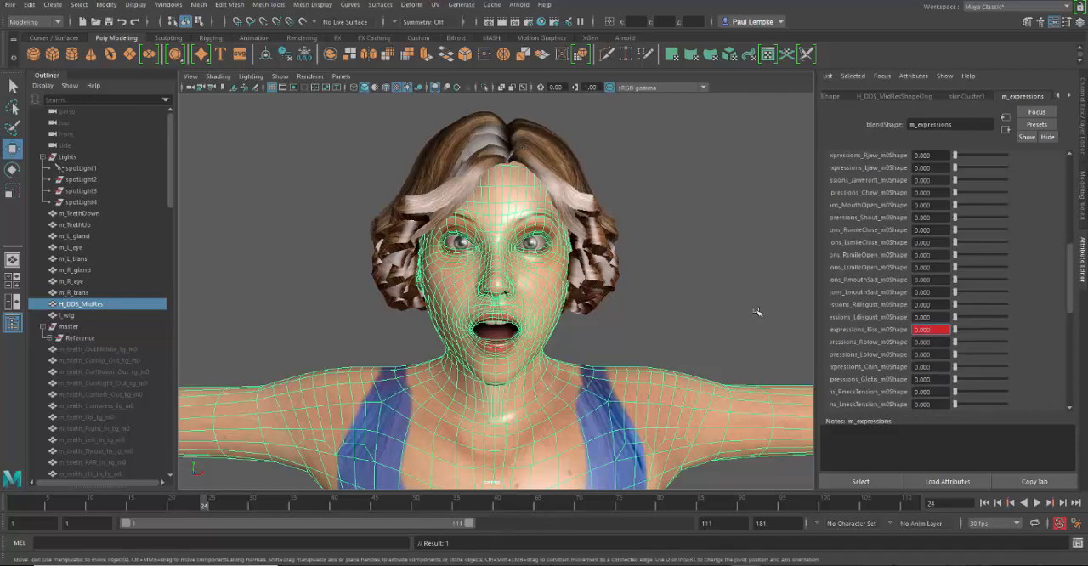
pyautogui.moveTo(1070, 302); pyautogui.dragTo(1059, 216)
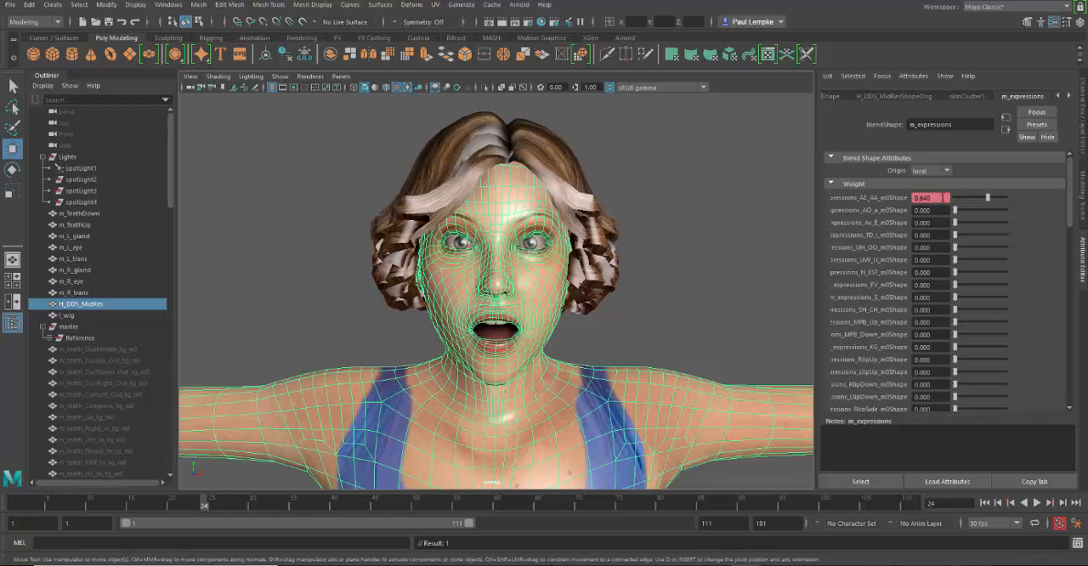
pyautogui.rightClick(945, 198)
pyautogui.click(977, 210)
# Step: At frame 32, raise the Kiss weight to 1.000 and lower the AE_AA weight to 0, then clear the selection
pyautogui.hotkey('alt', 'v')
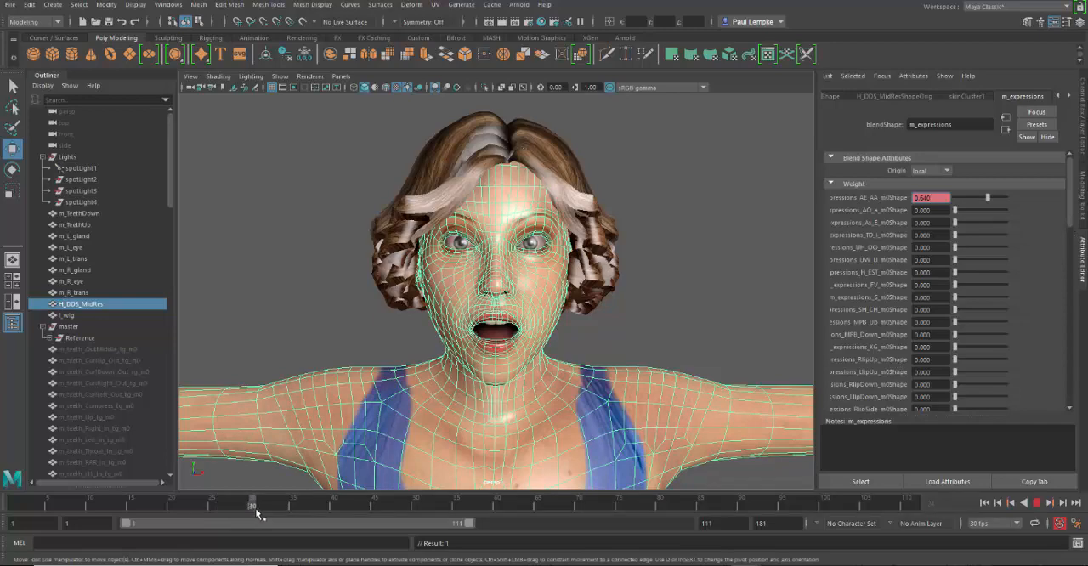
pyautogui.hotkey('alt', 'v')
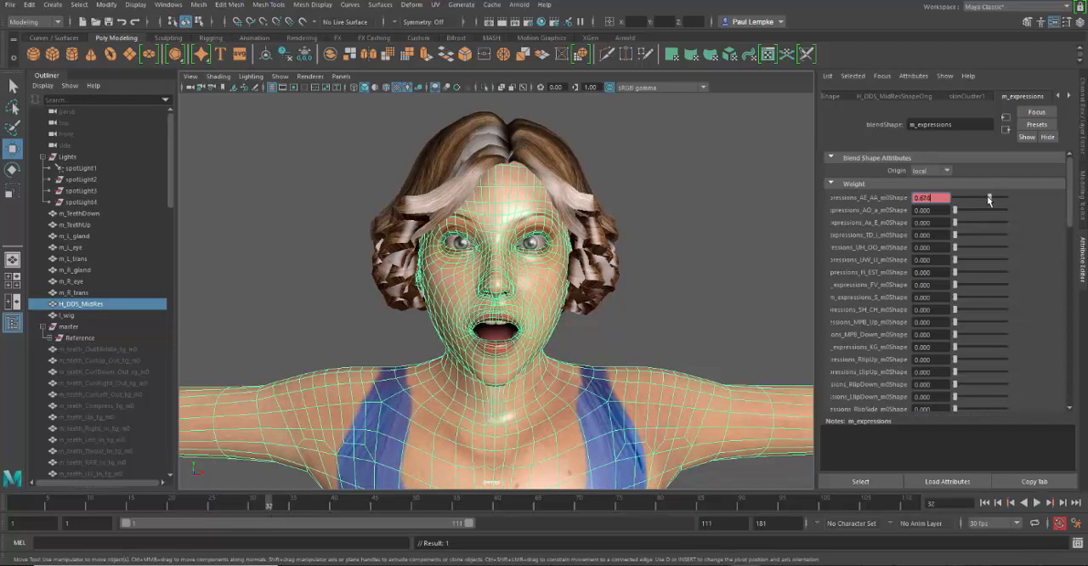
pyautogui.moveTo(988, 198); pyautogui.dragTo(965, 207)
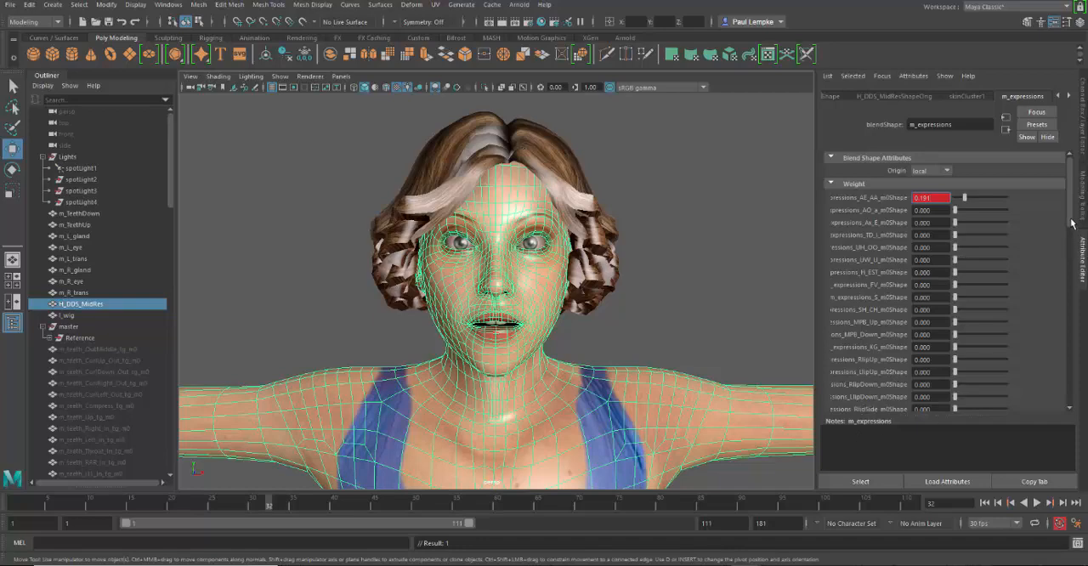
pyautogui.moveTo(1071, 223); pyautogui.dragTo(1070, 316)
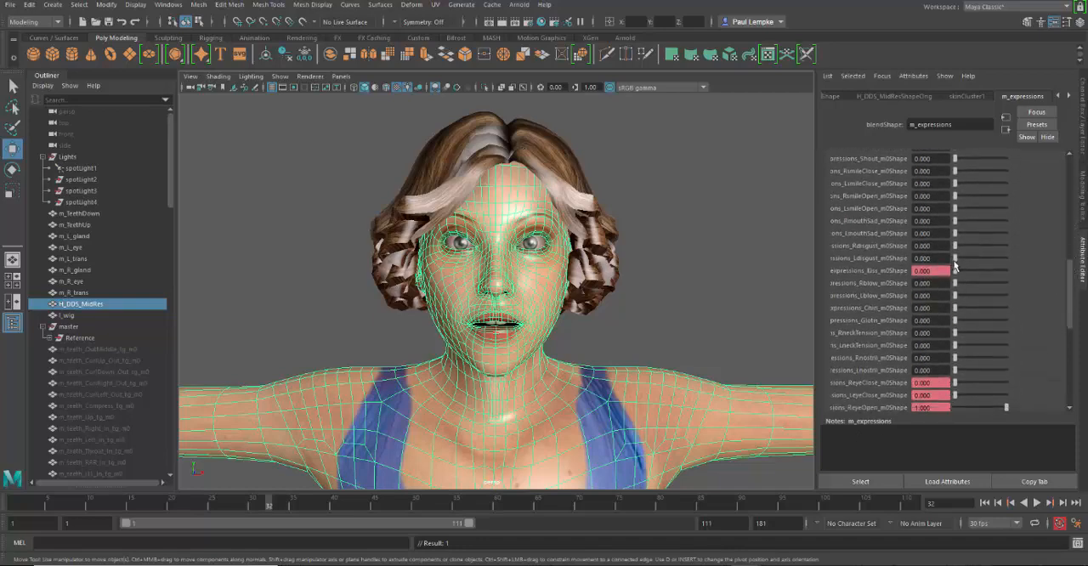
pyautogui.moveTo(955, 266); pyautogui.dragTo(1041, 273)
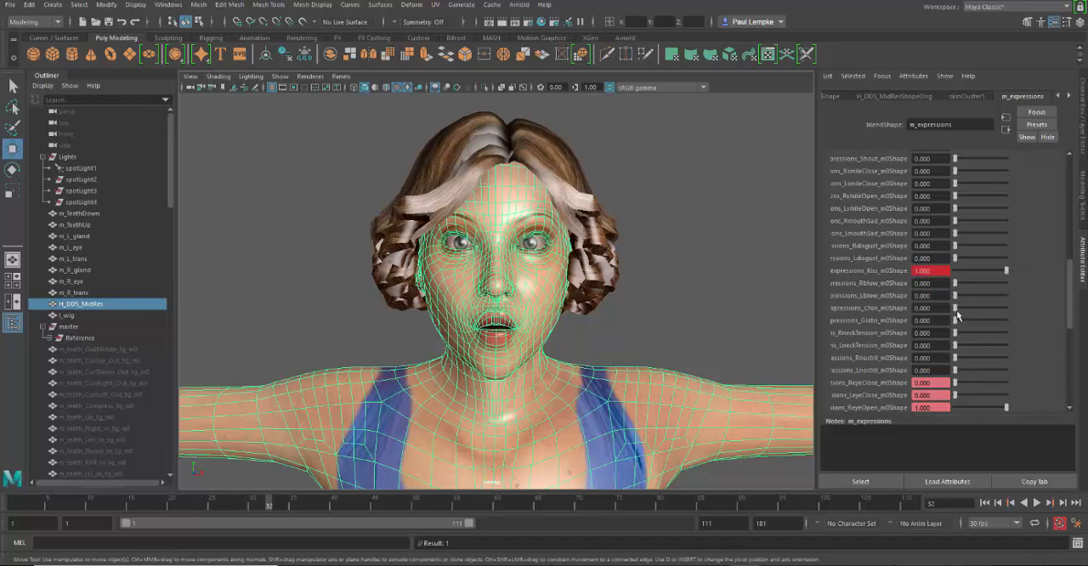
pyautogui.scroll(10, 1070, 306)
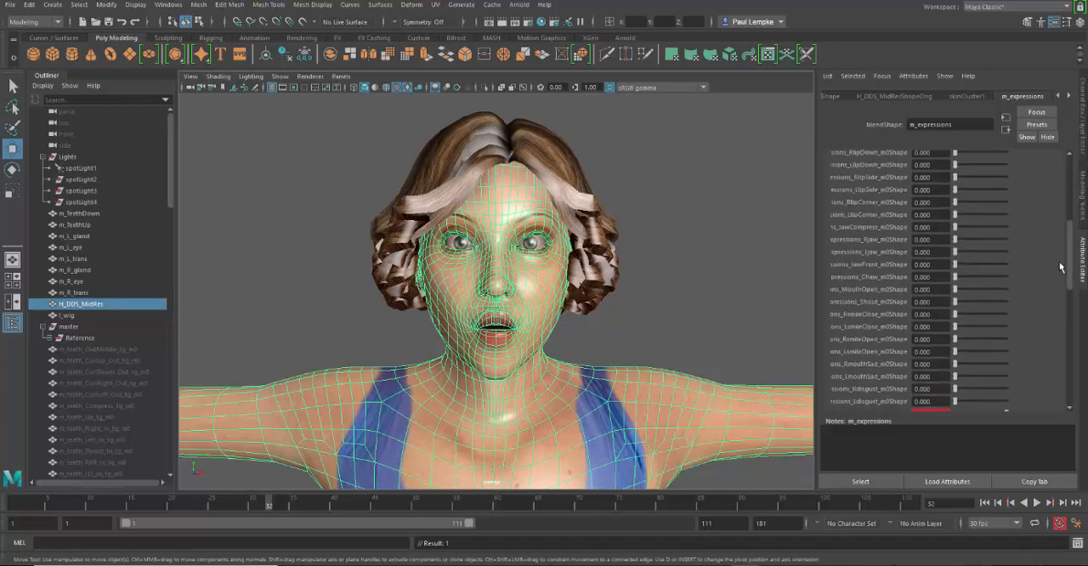
pyautogui.moveTo(954, 198); pyautogui.dragTo(954, 204)
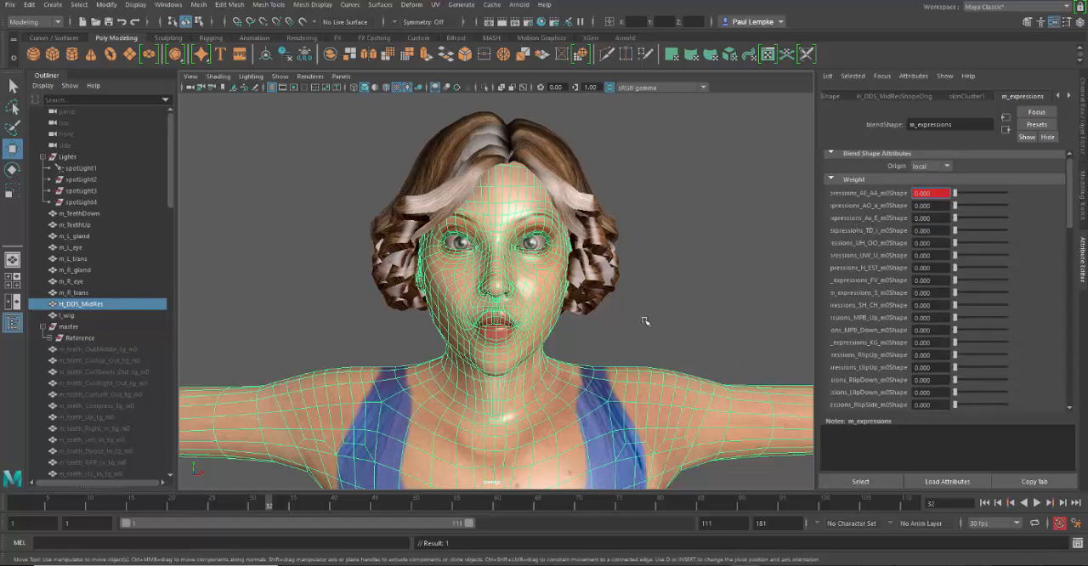
pyautogui.click(712, 233)
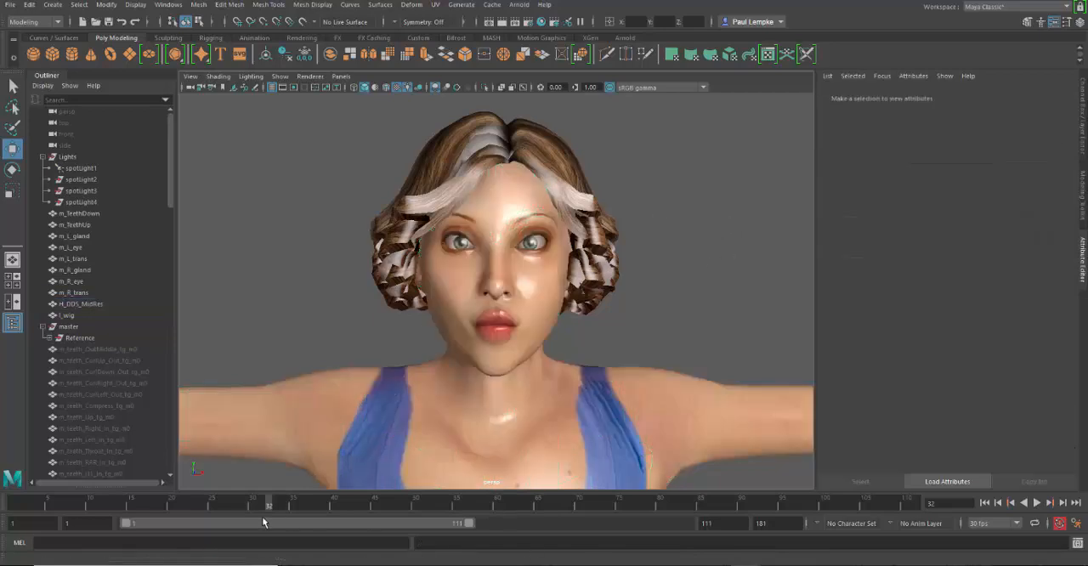
# Step: Scrub from frame 32 to frame 41 to review the kiss expression and show the head mesh's m_expressions weights again
pyautogui.moveTo(270, 507); pyautogui.dragTo(342, 539)
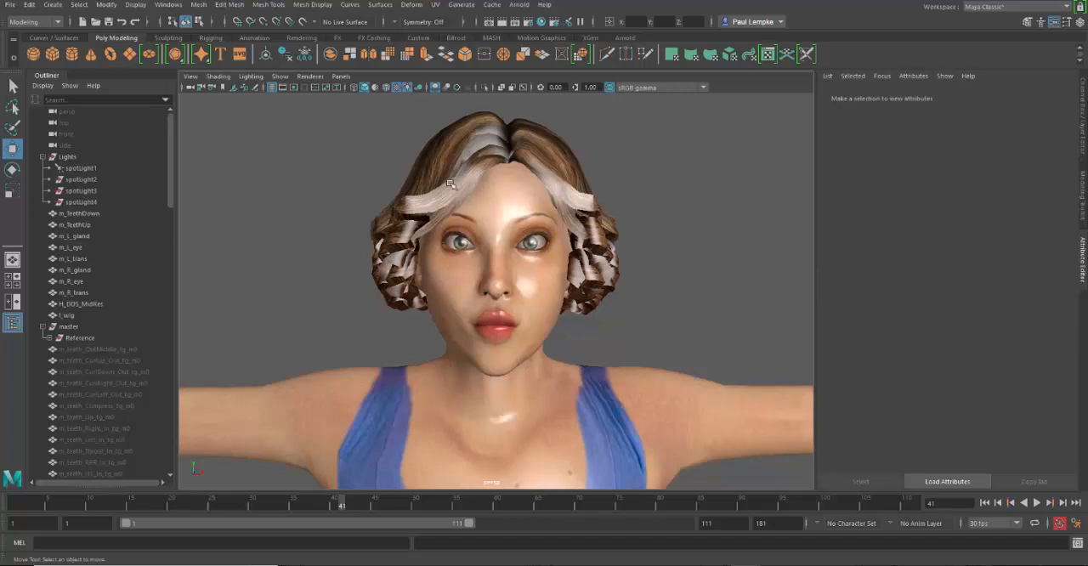
pyautogui.click(509, 210)
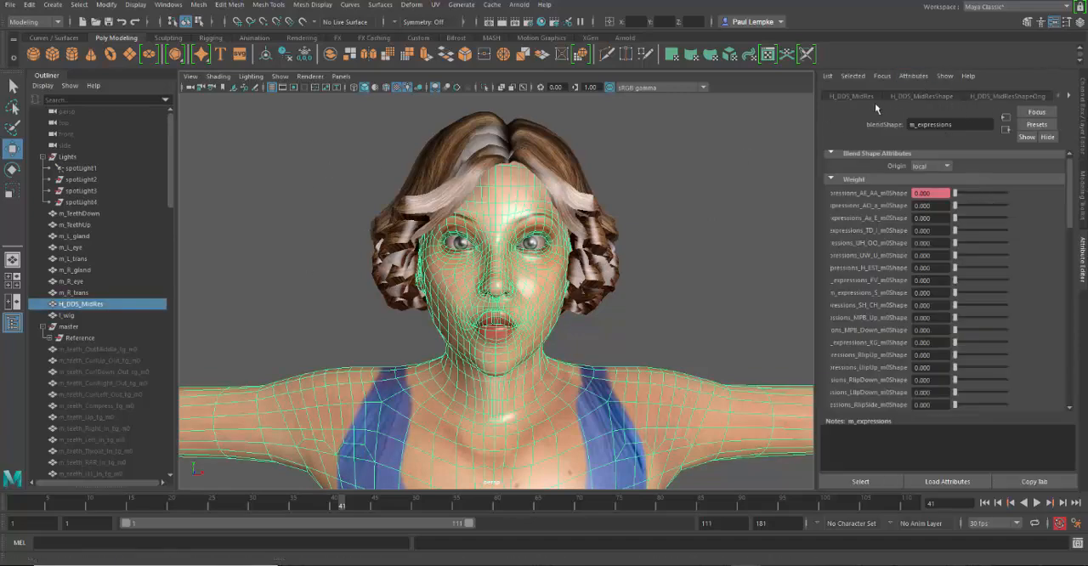
pyautogui.click(1069, 95)
pyautogui.click(1069, 95)
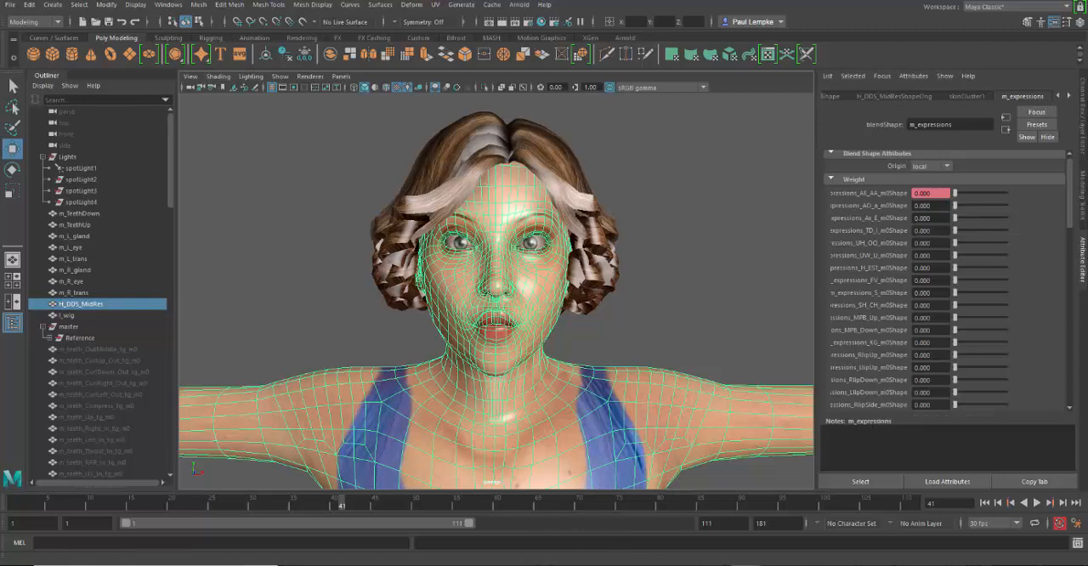
# Step: Switch to 3ds Max and open the Morpher modifier's channel list for the H_DDS_MidRes mesh
pyautogui.click(777, 565)
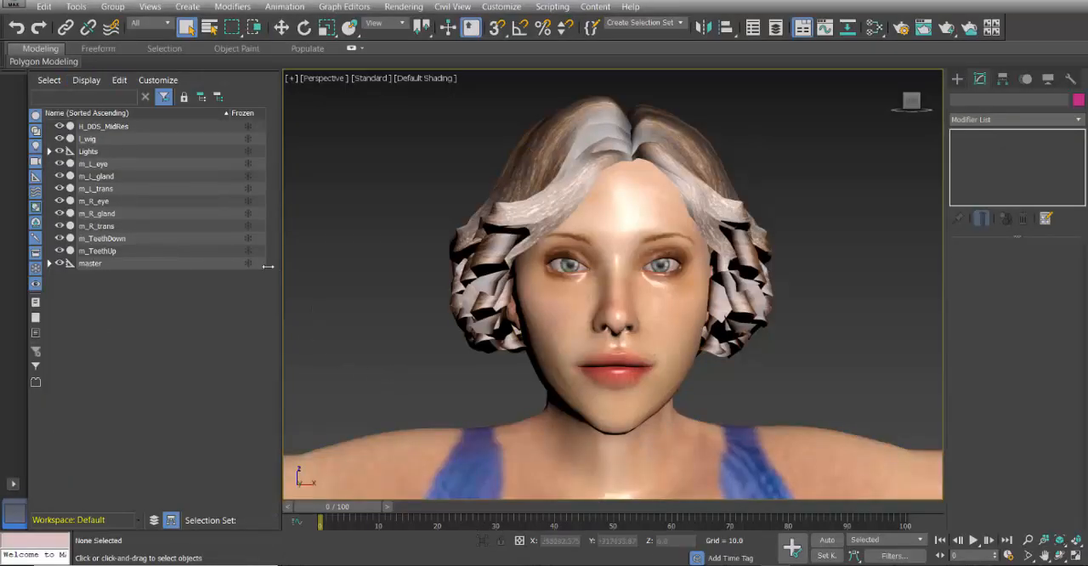
pyautogui.click(619, 230)
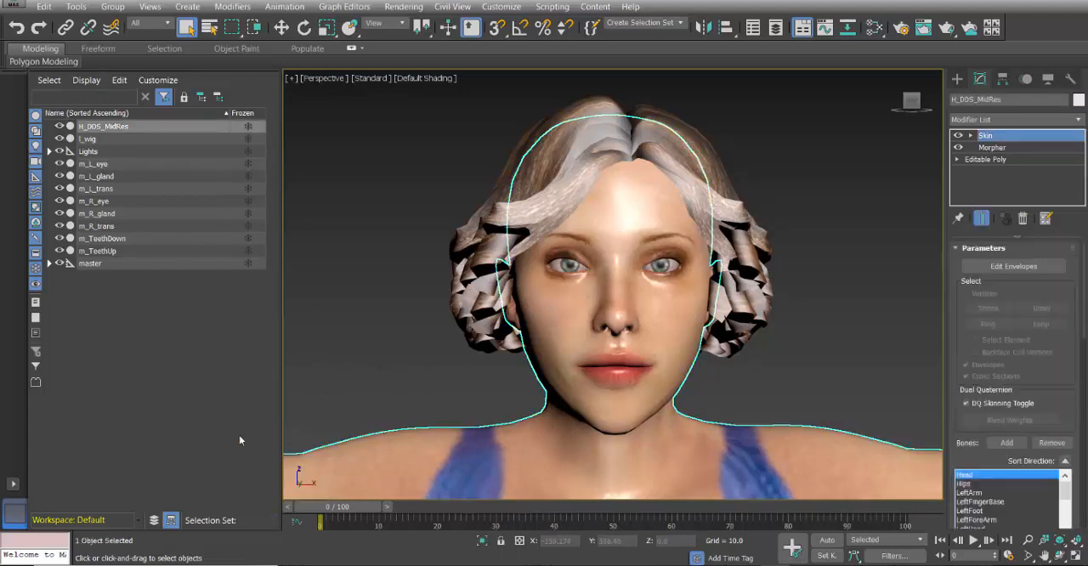
pyautogui.click(994, 148)
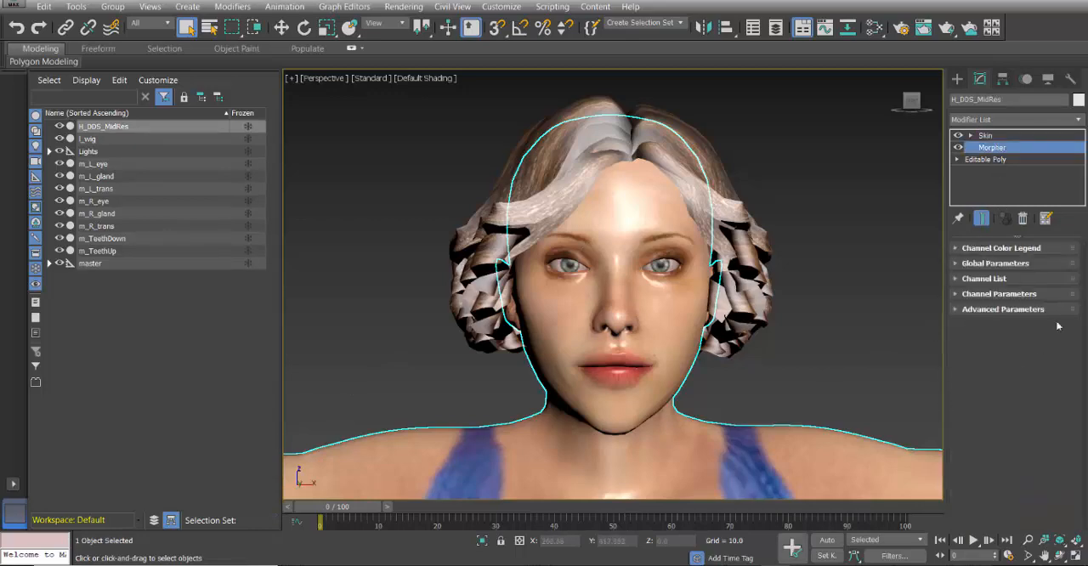
pyautogui.click(957, 280)
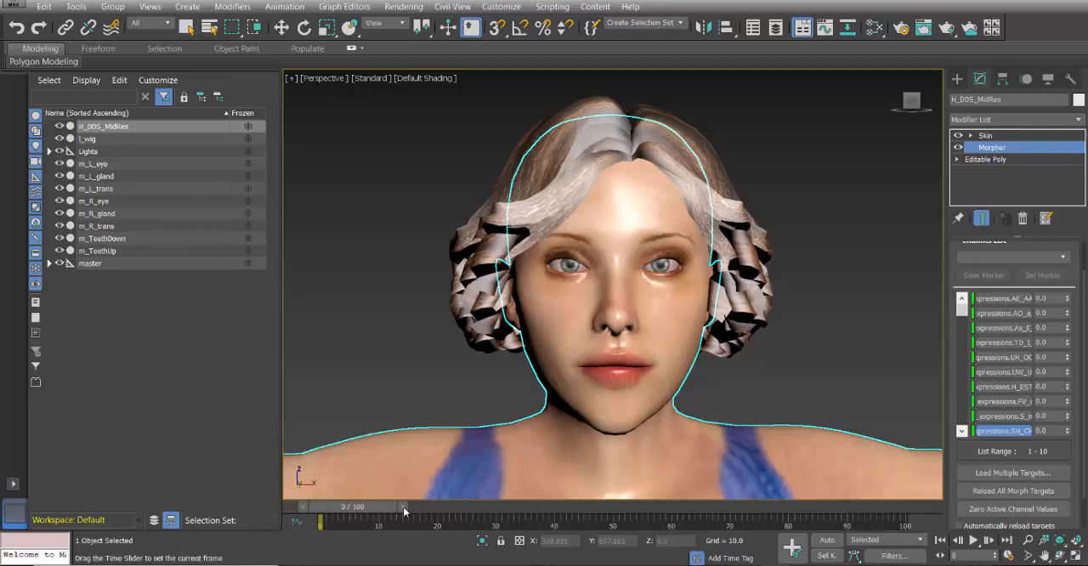
pyautogui.press('q')
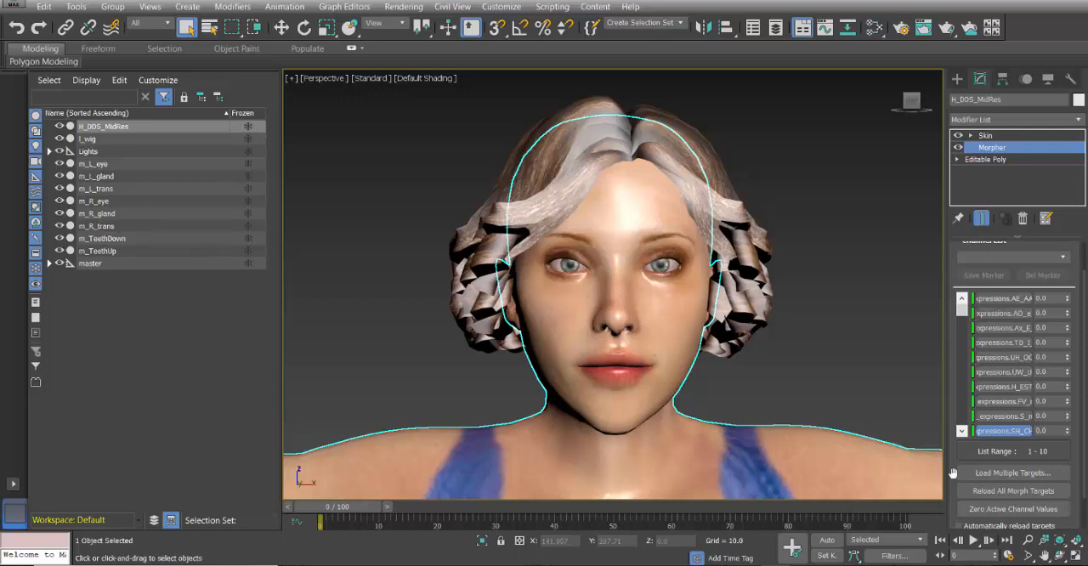
# Step: Turn on Auto Key and set the AO_a morph channel to 100 at frame 15
pyautogui.click(827, 540)
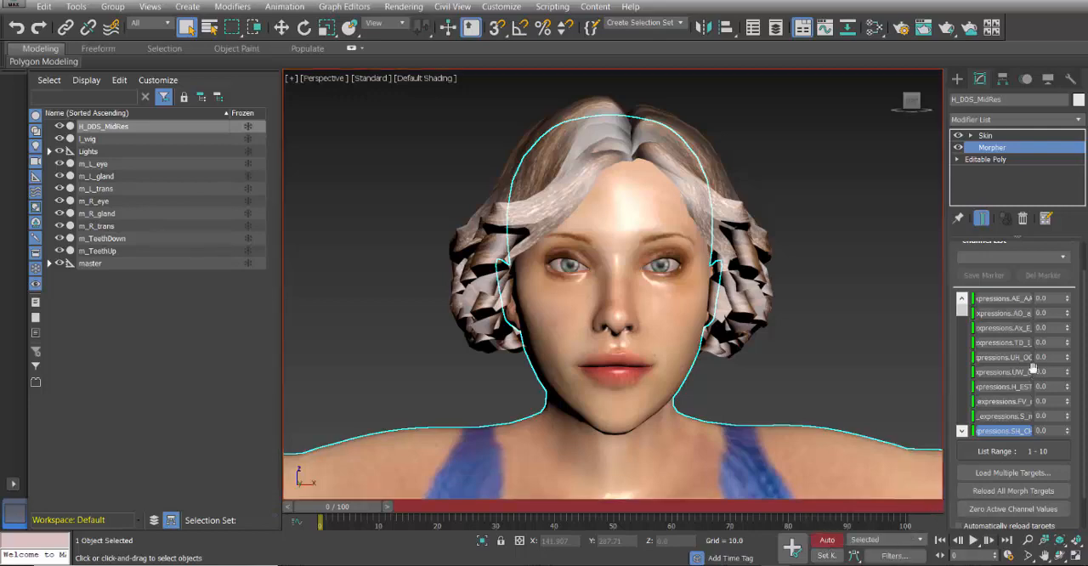
pyautogui.moveTo(1070, 301); pyautogui.dragTo(1068, 332)
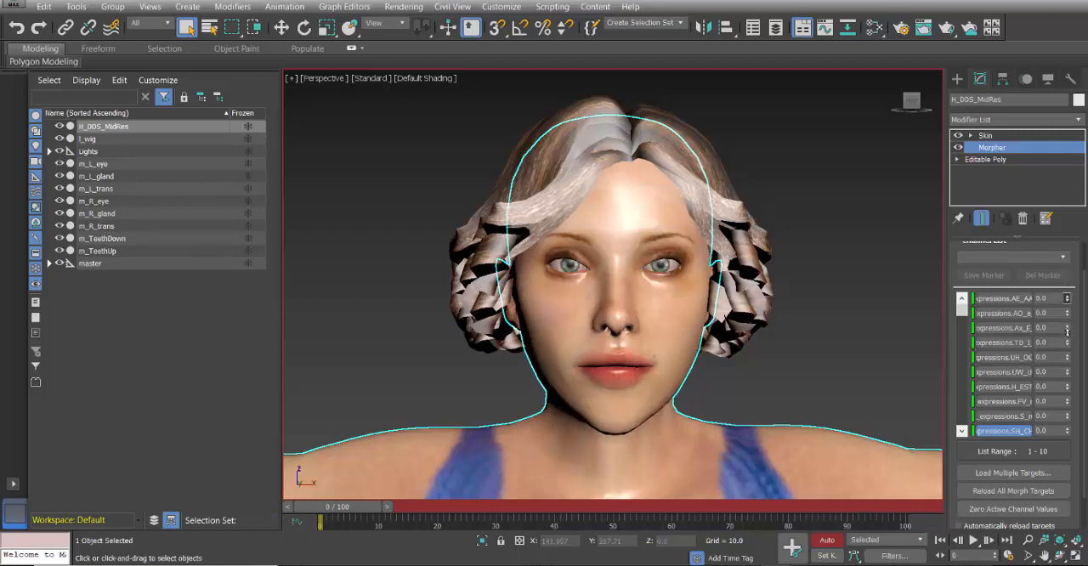
pyautogui.moveTo(357, 511); pyautogui.dragTo(438, 511)
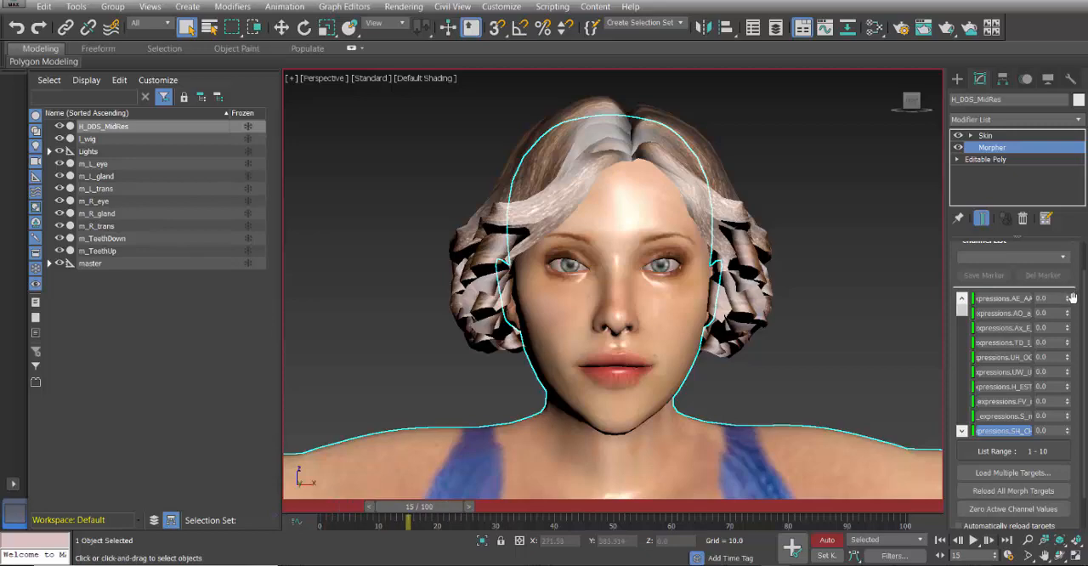
pyautogui.moveTo(1069, 318); pyautogui.dragTo(1066, 241)
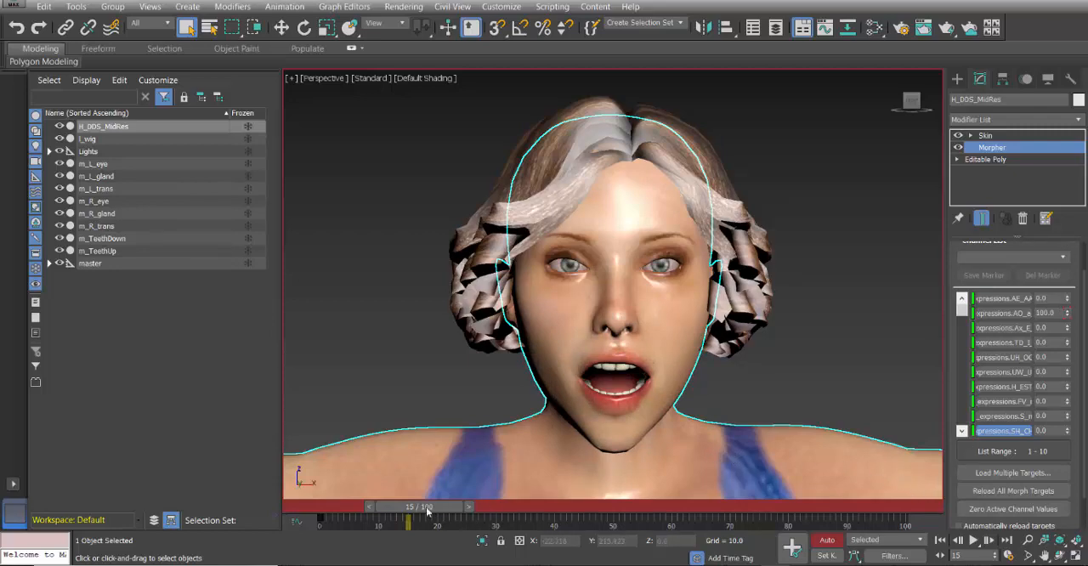
# Step: Reset the AO_a morph channel to 0 at frame 25 and return the time slider to frame 0
pyautogui.moveTo(428, 508); pyautogui.dragTo(486, 509)
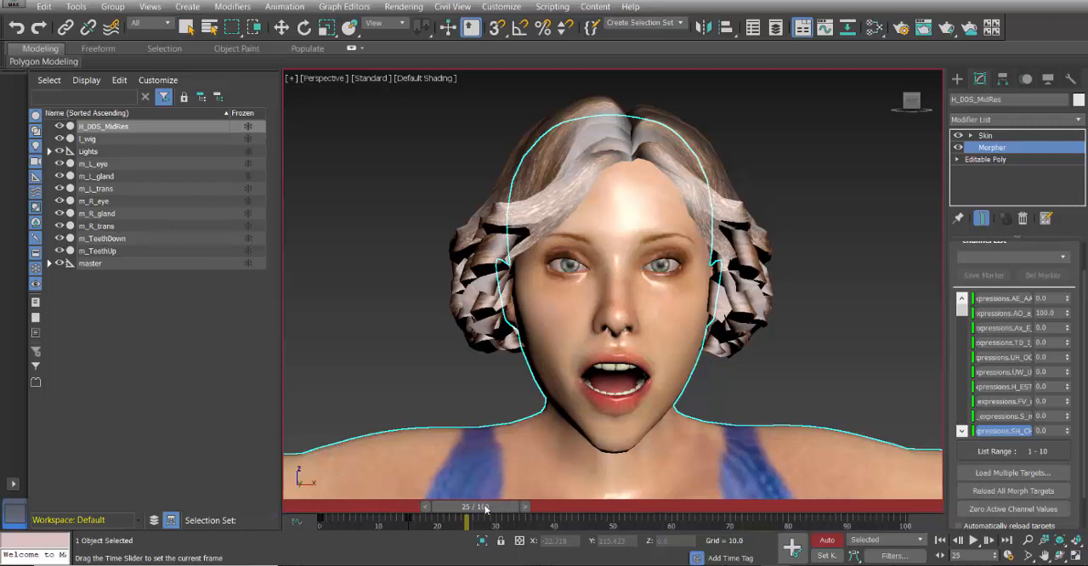
pyautogui.press('q')
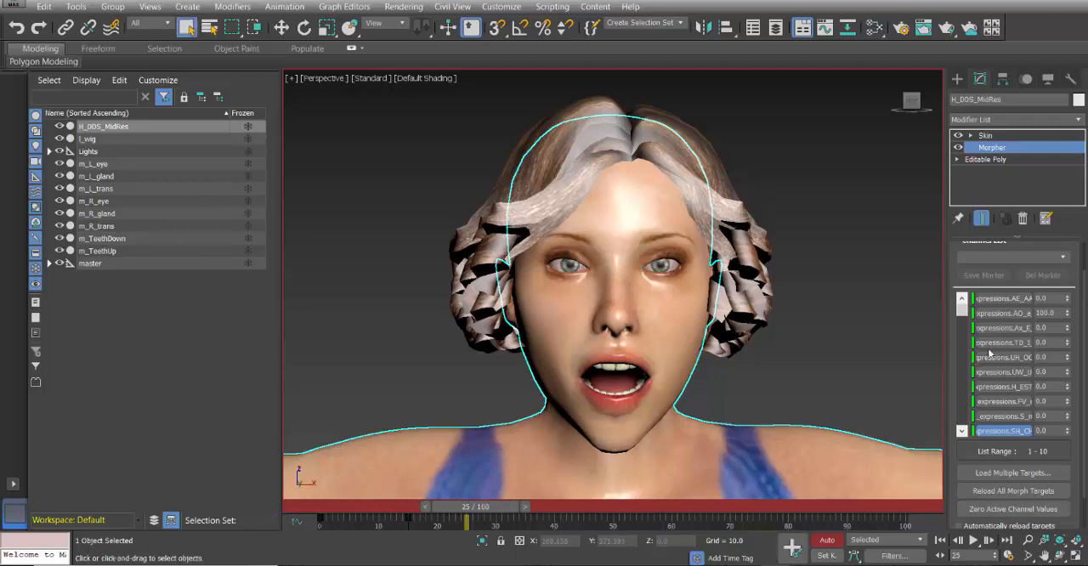
pyautogui.rightClick(1069, 314)
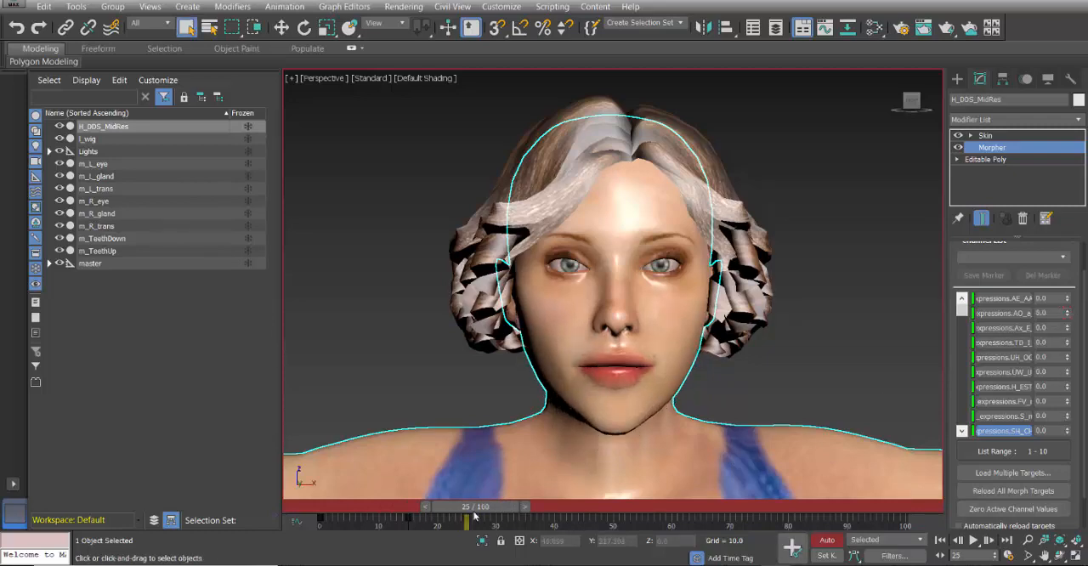
pyautogui.moveTo(474, 511); pyautogui.dragTo(293, 523)
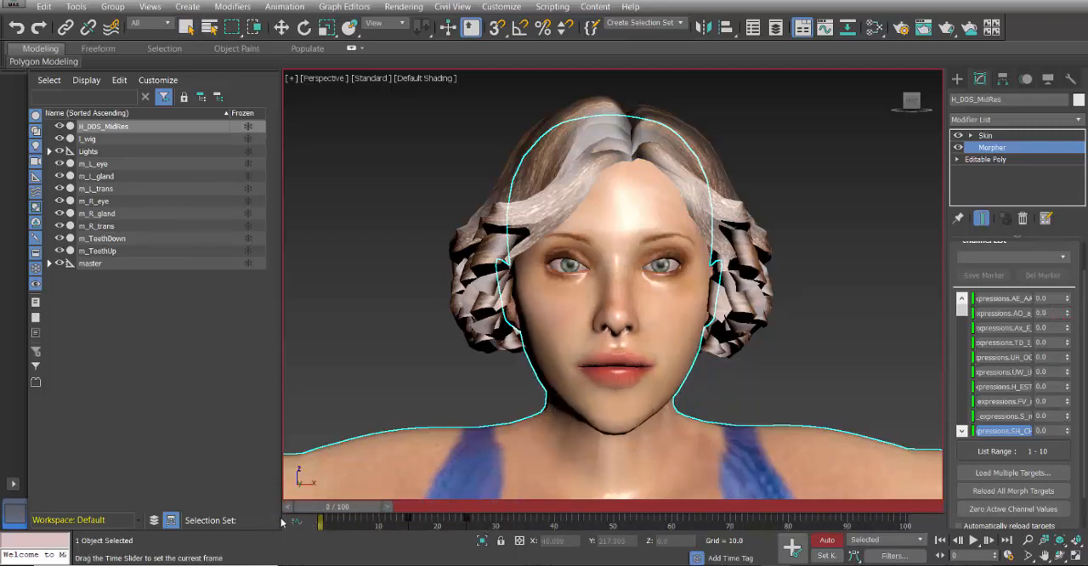